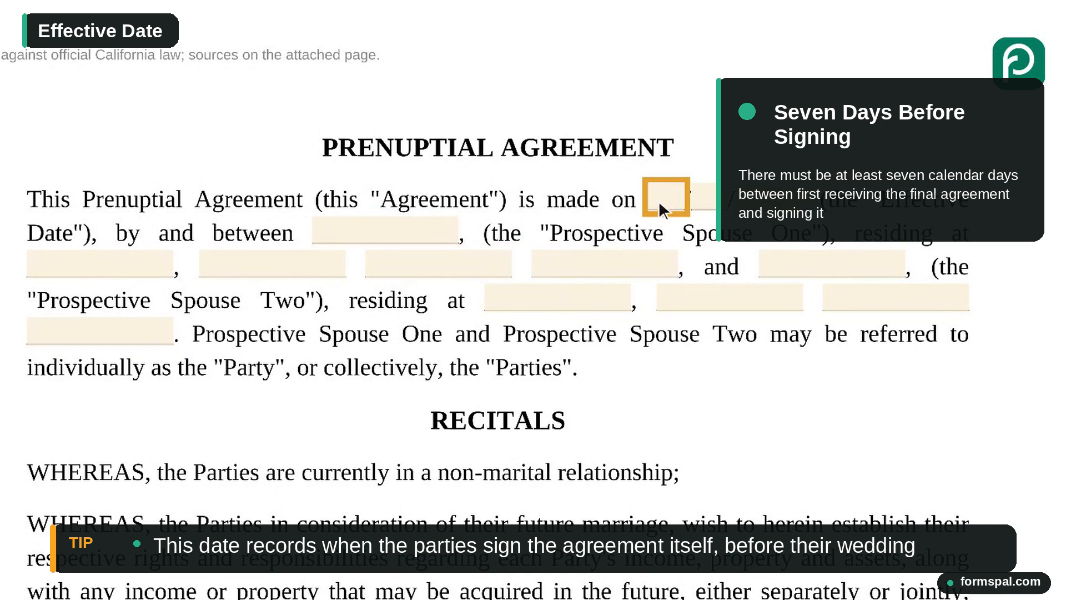
# Step: Fill in the agreement's effective date as 09/12/2026 in the opening paragraph
pyautogui.click(673, 208)
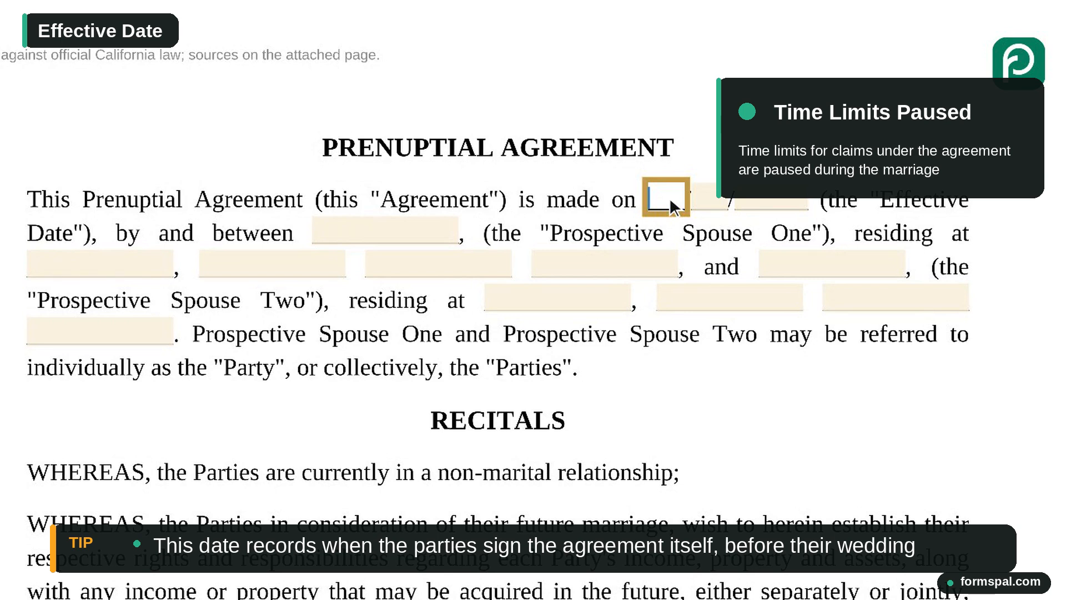
pyautogui.write('0')
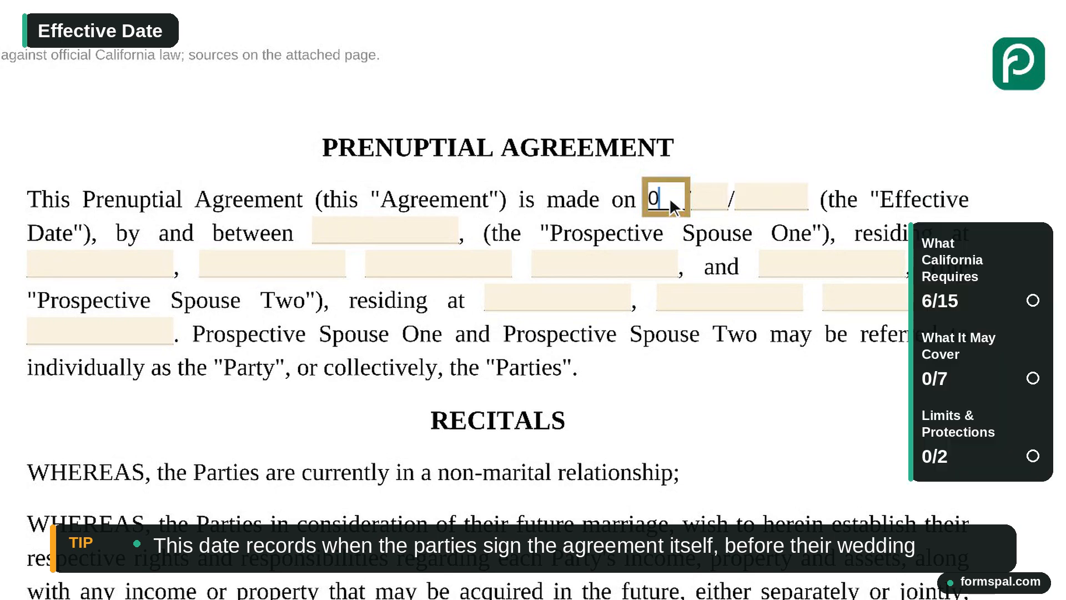
pyautogui.write('9')
pyautogui.click(717, 208)
pyautogui.write('12')
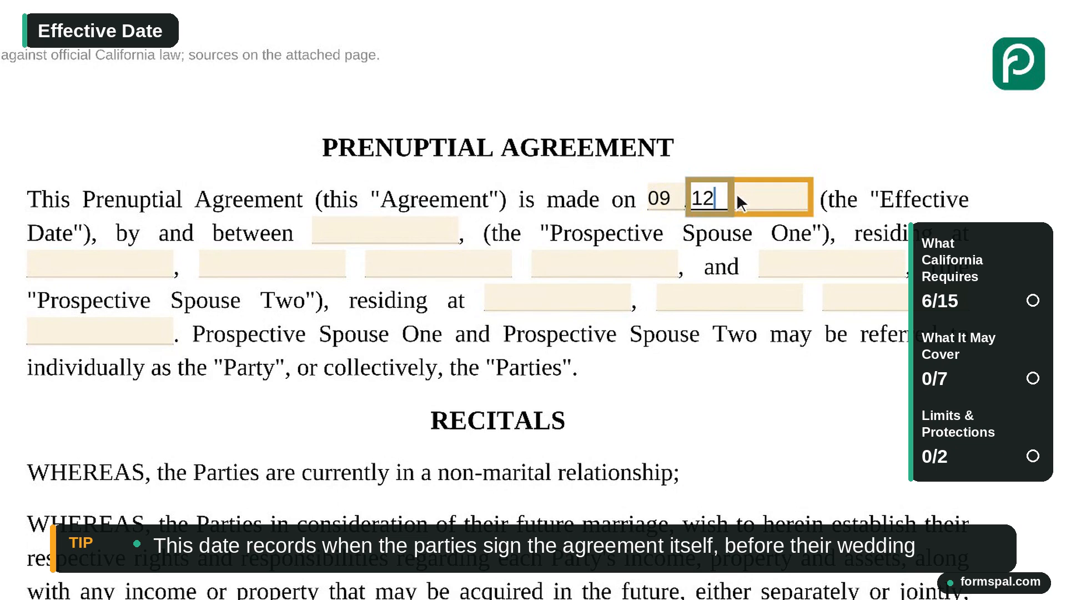
pyautogui.click(775, 200)
pyautogui.write('2026')
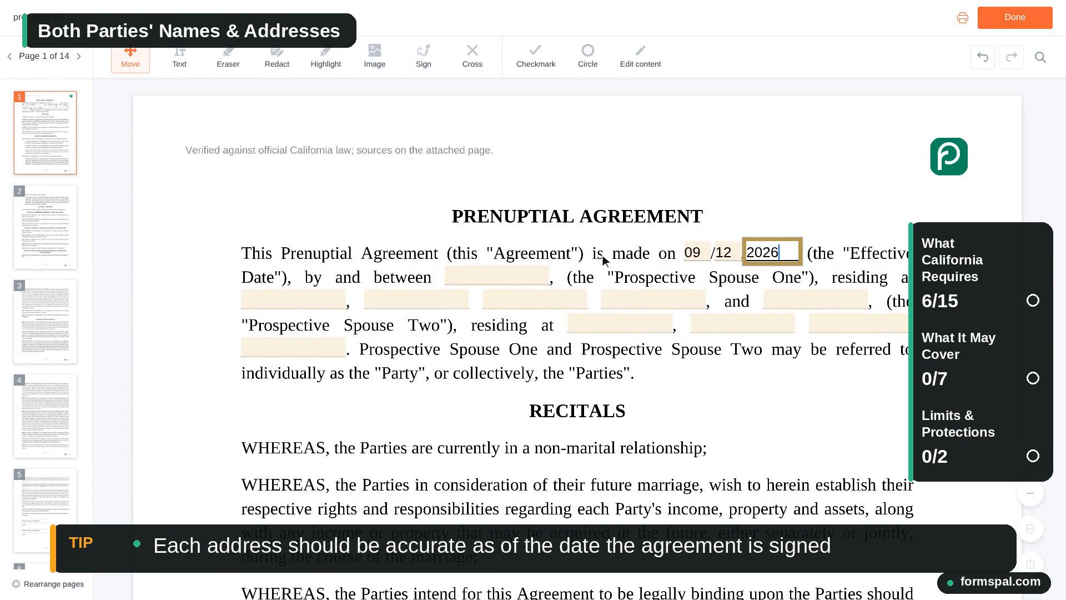
# Step: Enter Prospective Spouse One's full name and street address in the opening paragraph
pyautogui.click(502, 278)
pyautogui.write('An')
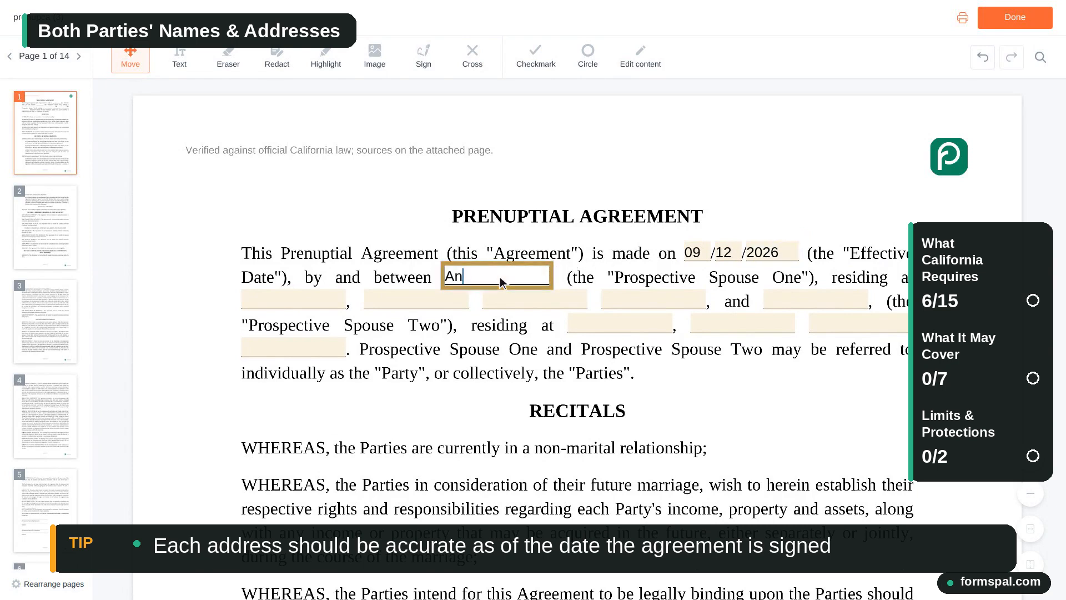
pyautogui.write('na Baker')
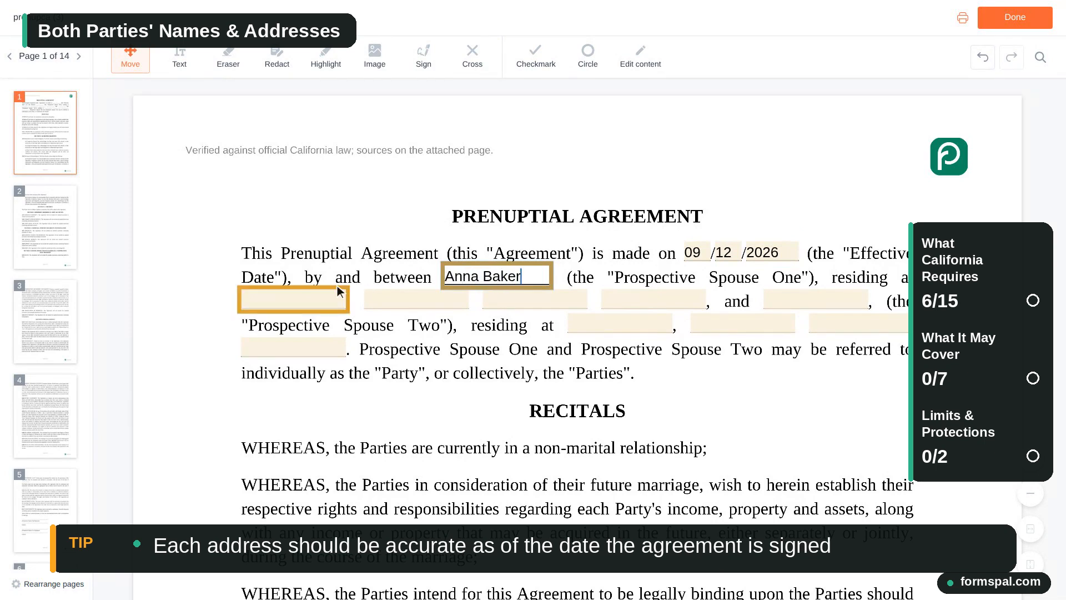
pyautogui.click(297, 301)
pyautogui.write('123 M')
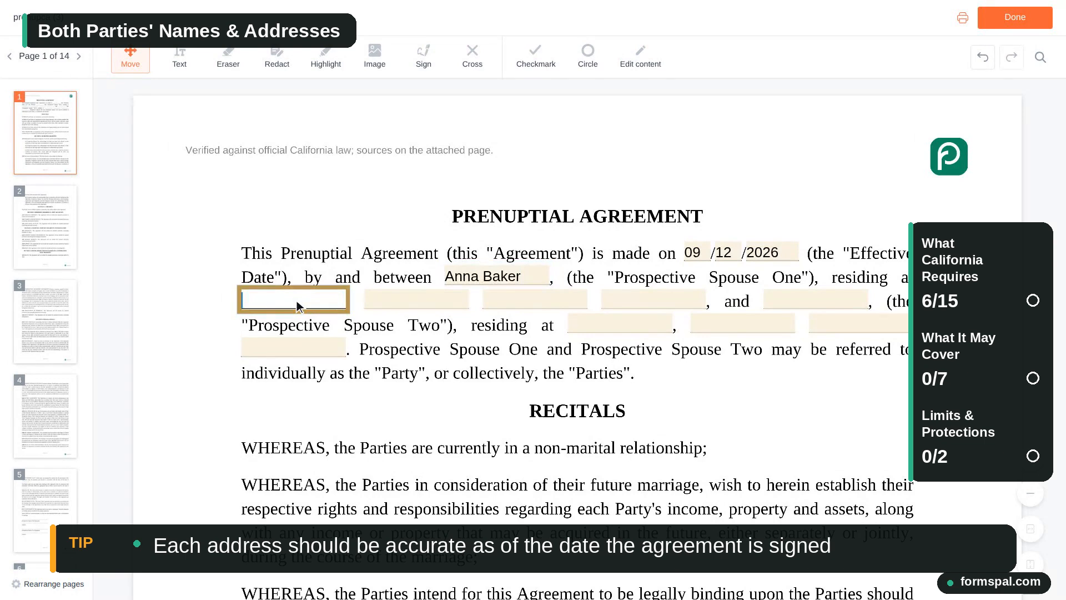
pyautogui.write('ain Street')
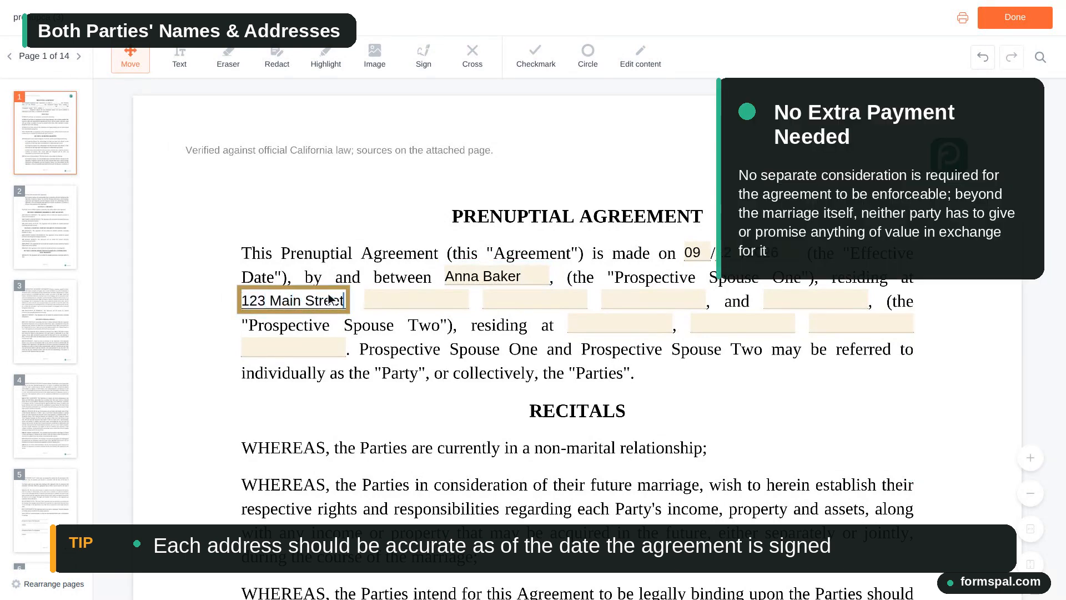
# Step: Complete Prospective Spouse One's residence with the city, state and ZIP code
pyautogui.click(400, 301)
pyautogui.write('Los Angeles')
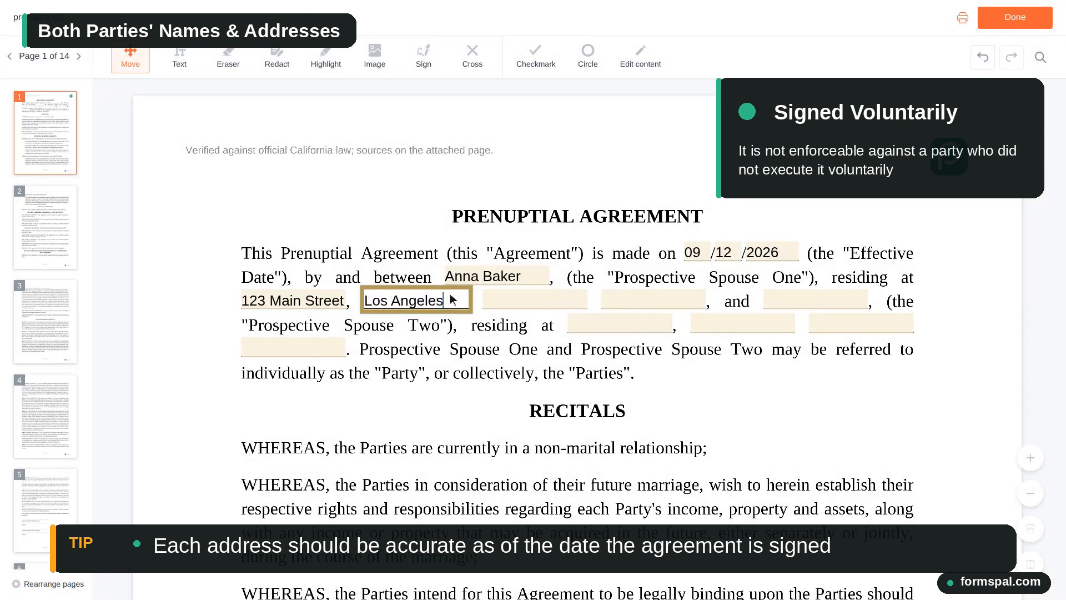
pyautogui.click(532, 300)
pyautogui.write('CA')
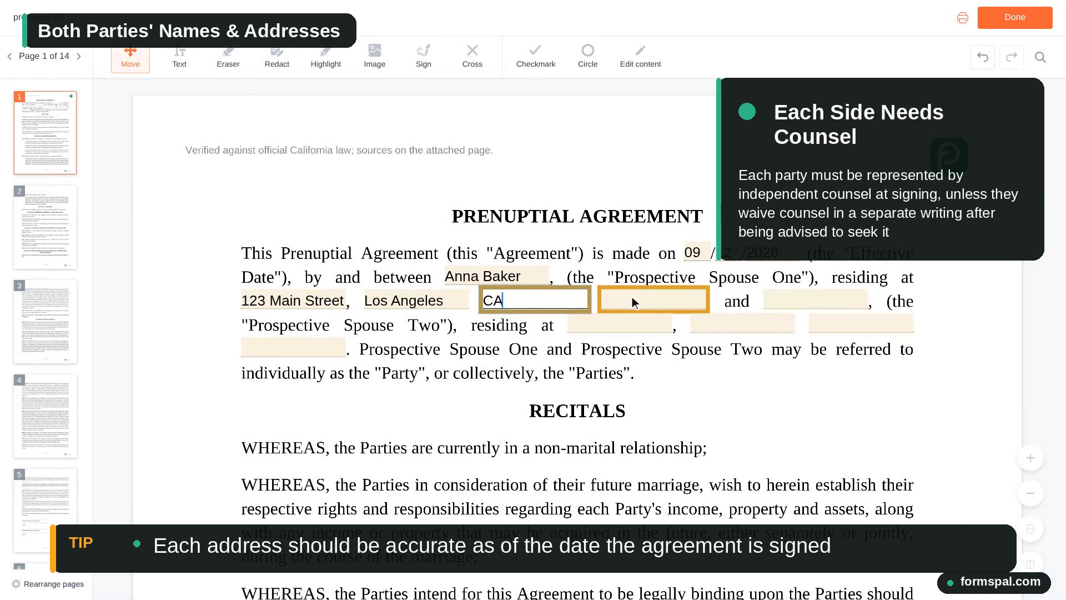
pyautogui.click(657, 306)
pyautogui.write('90012')
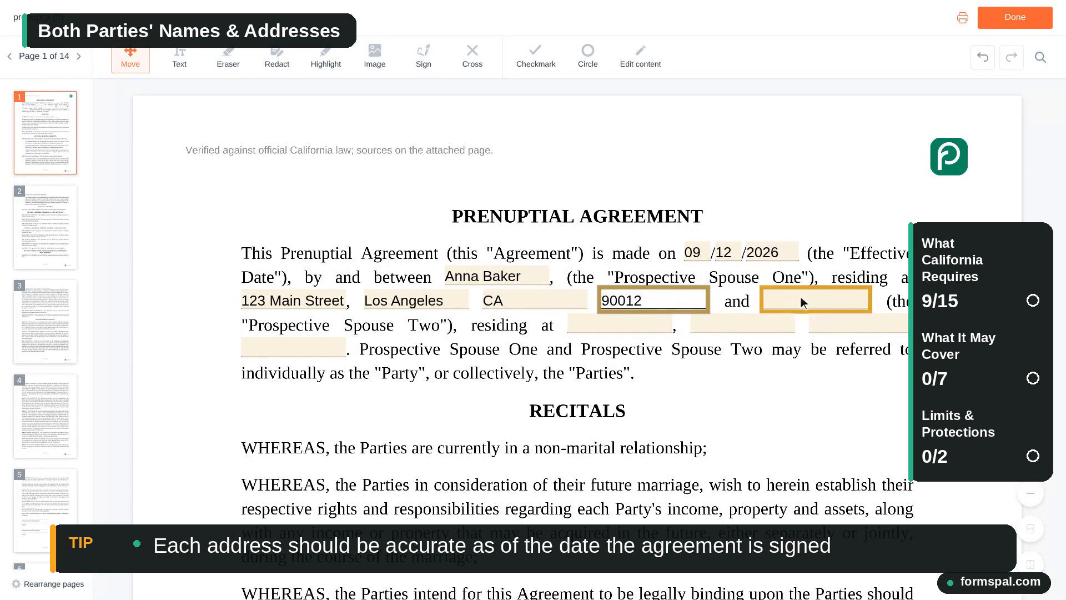
# Step: Enter Prospective Spouse Two's full name and street address in the opening paragraph
pyautogui.click(815, 302)
pyautogui.write('Ben Carter')
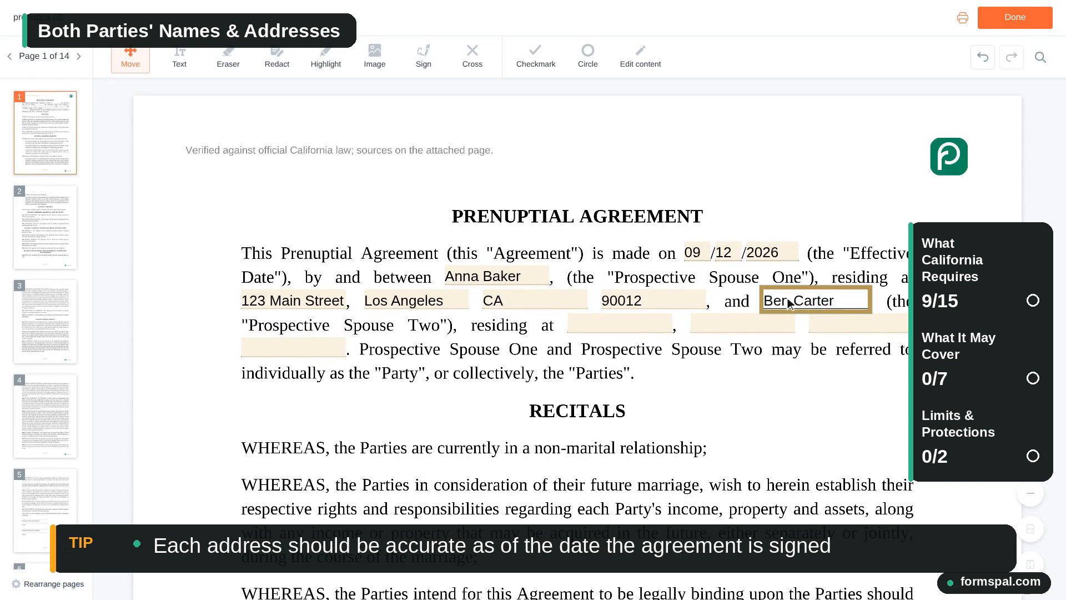
pyautogui.click(622, 324)
pyautogui.write('456 Oak Avenue')
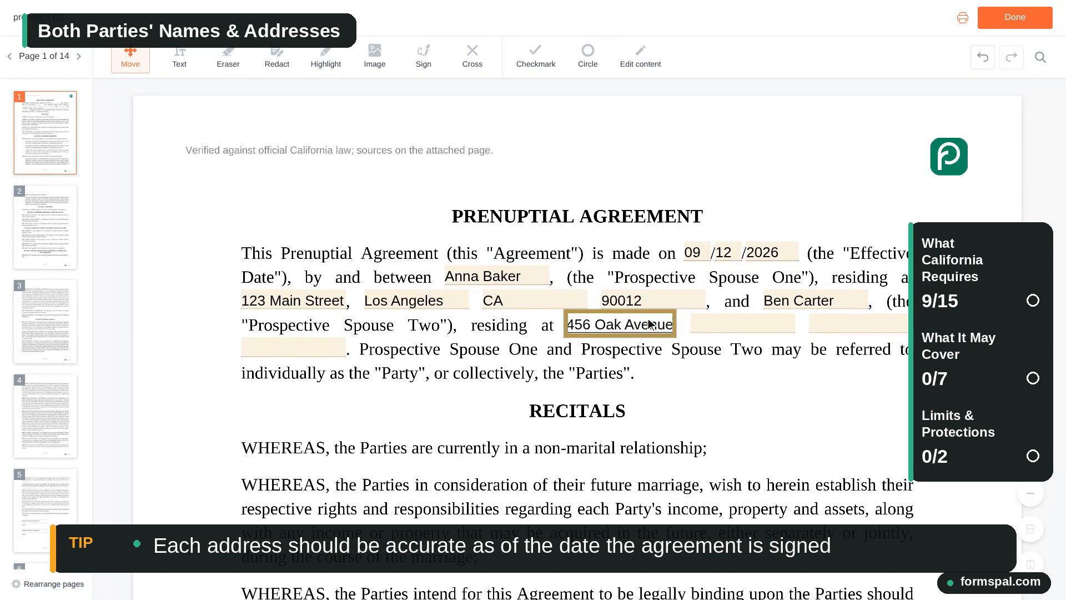
# Step: Complete Prospective Spouse Two's residence with the city, state and ZIP code
pyautogui.click(745, 324)
pyautogui.write('Los Angeles')
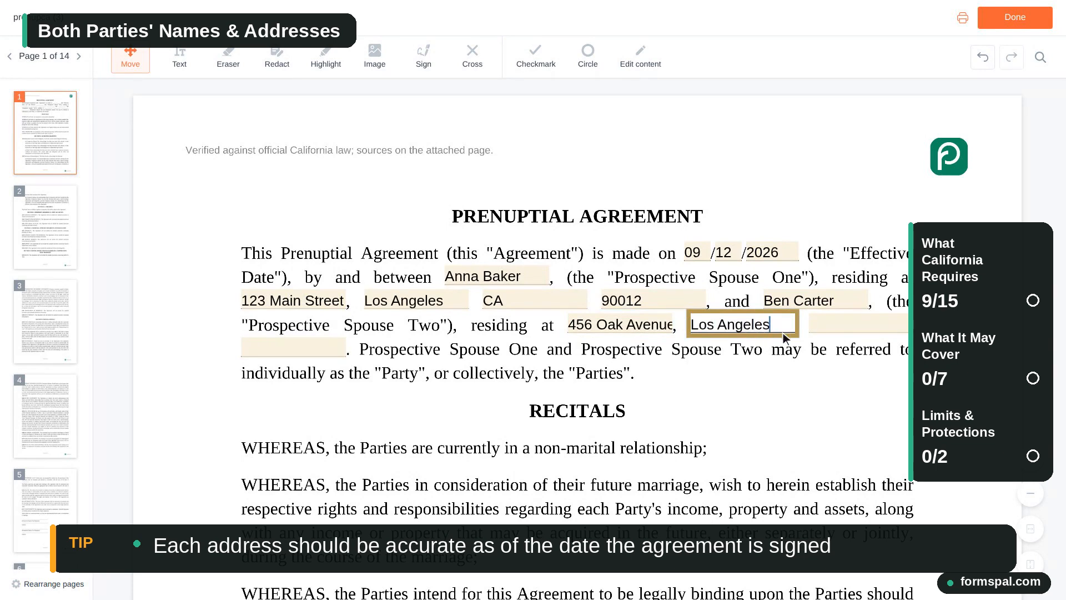
pyautogui.click(863, 325)
pyautogui.write('CA')
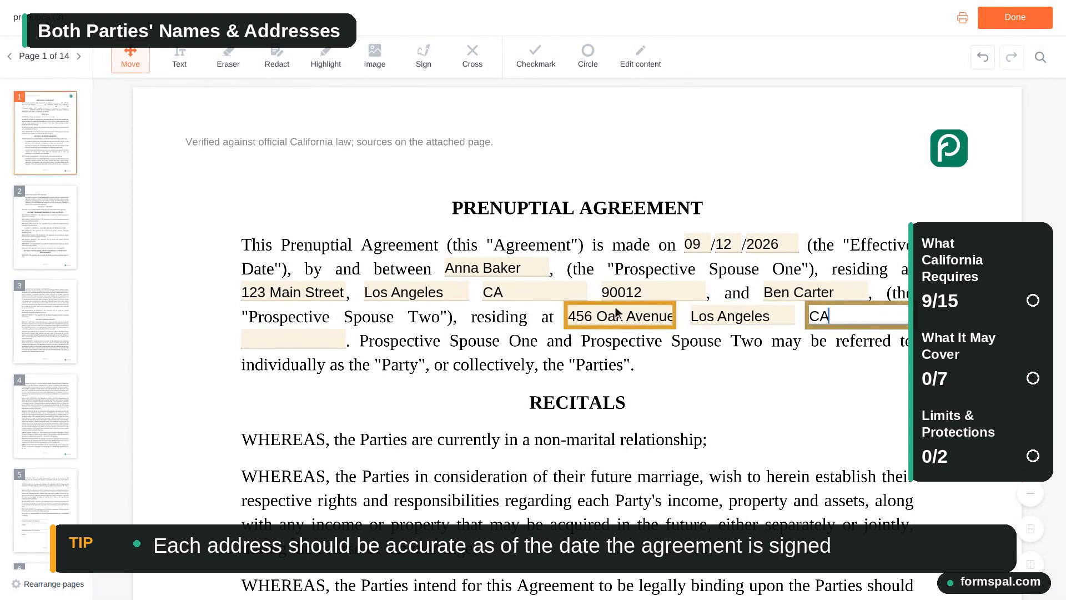
pyautogui.click(297, 340)
pyautogui.write('9001')
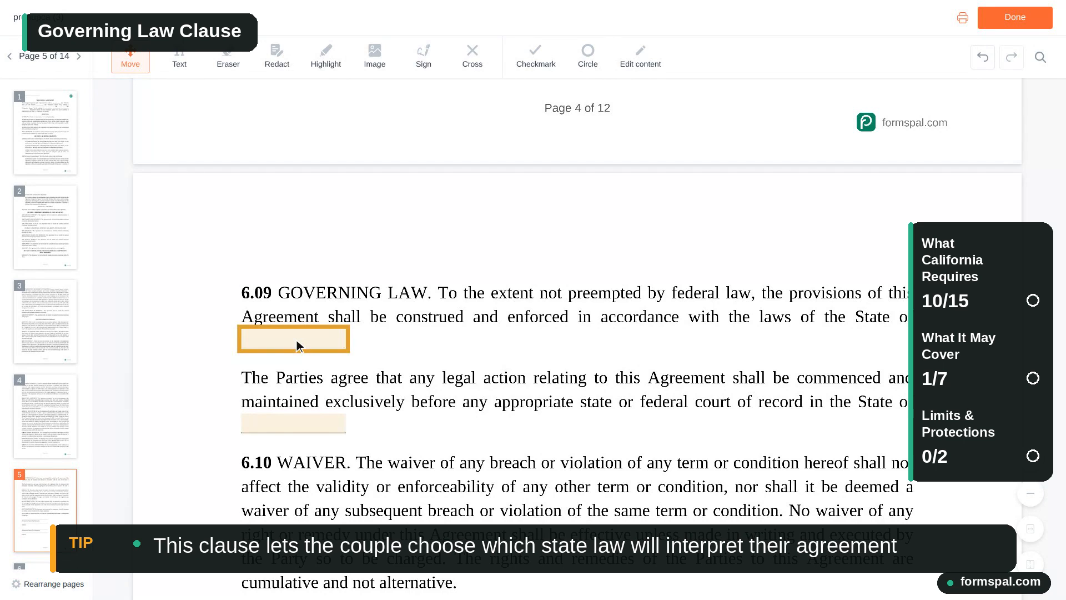
# Step: Enter California as the state whose laws govern the agreement in clause 6.09
pyautogui.click(297, 340)
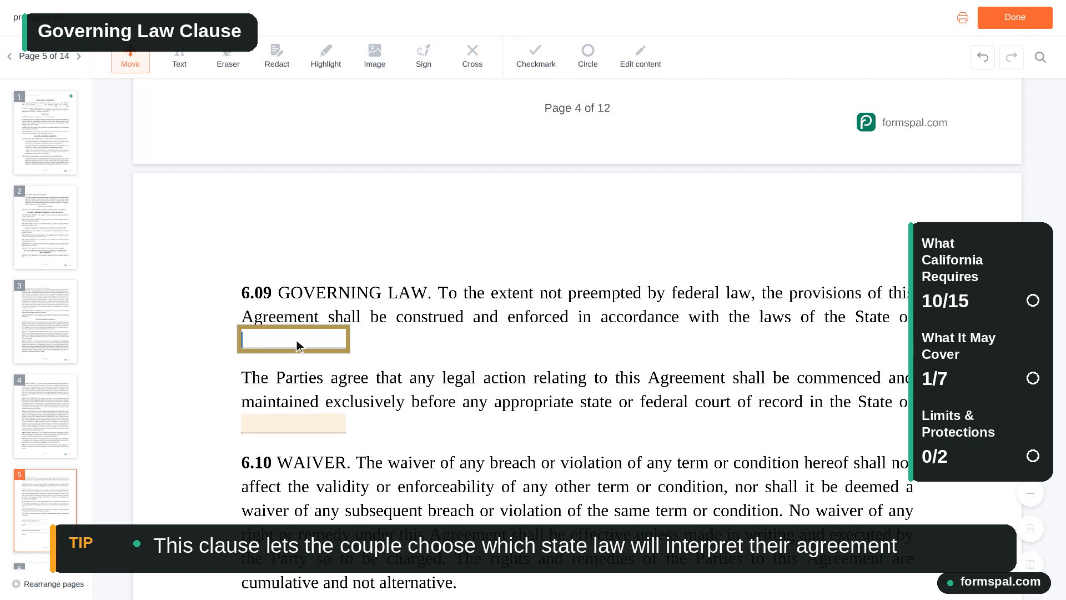
pyautogui.write('C')
pyautogui.write('alif')
pyautogui.write('orni')
pyautogui.write('a')
# Step: Enter California as the state whose courts exclusively hear legal actions in clause 6.09
pyautogui.scroll(-2, 299, 345)
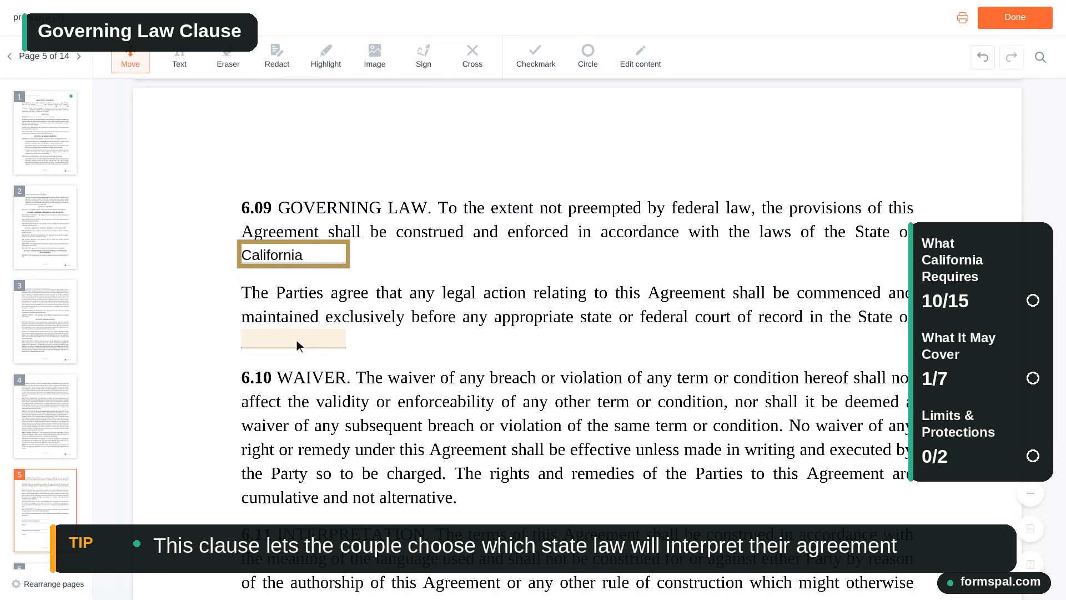
pyautogui.click(299, 344)
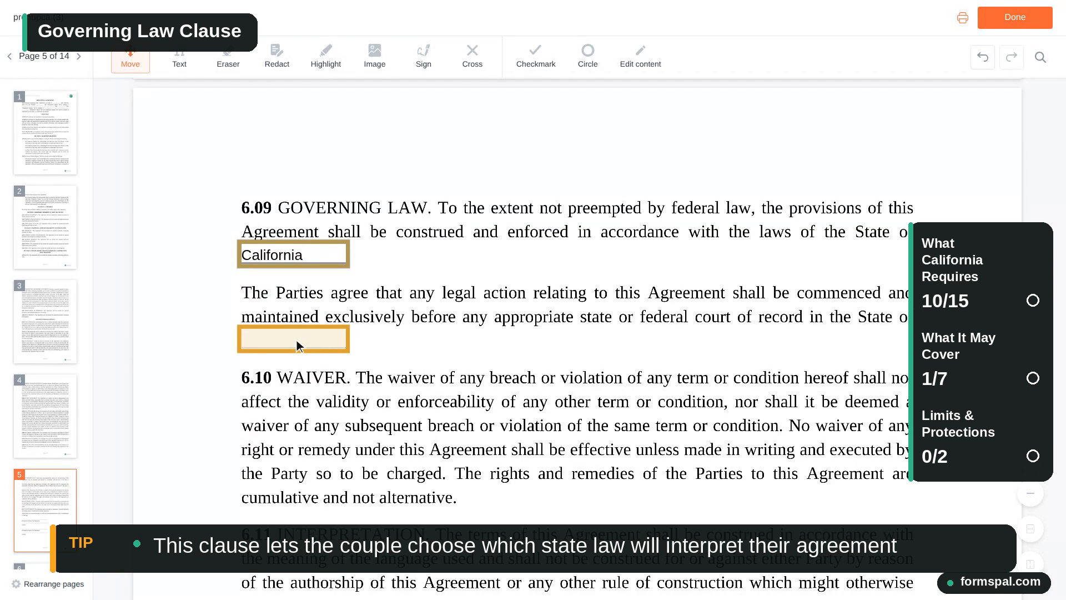
pyautogui.click(299, 344)
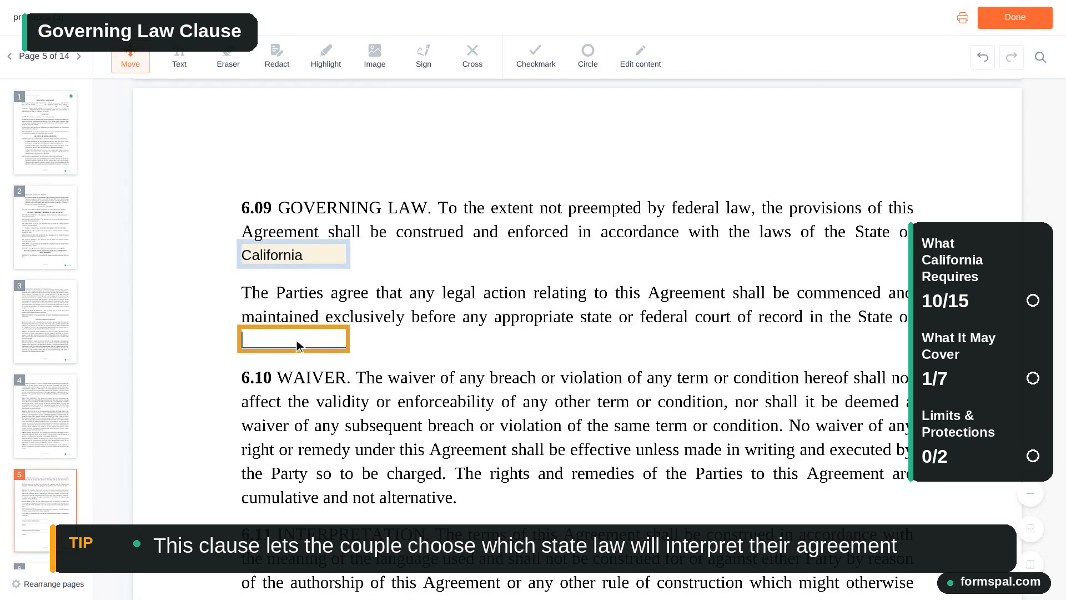
pyautogui.write('California')
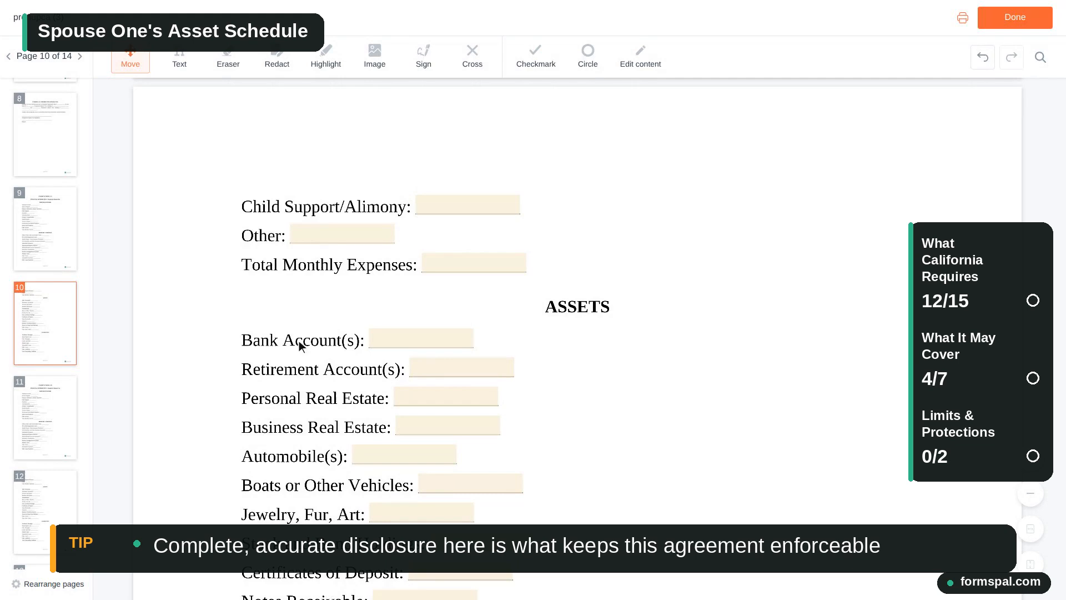
# Step: In Spouse One's asset schedule on page 10, enter 6,200 for bank accounts and 18,500 for automobiles
pyautogui.click(368, 347)
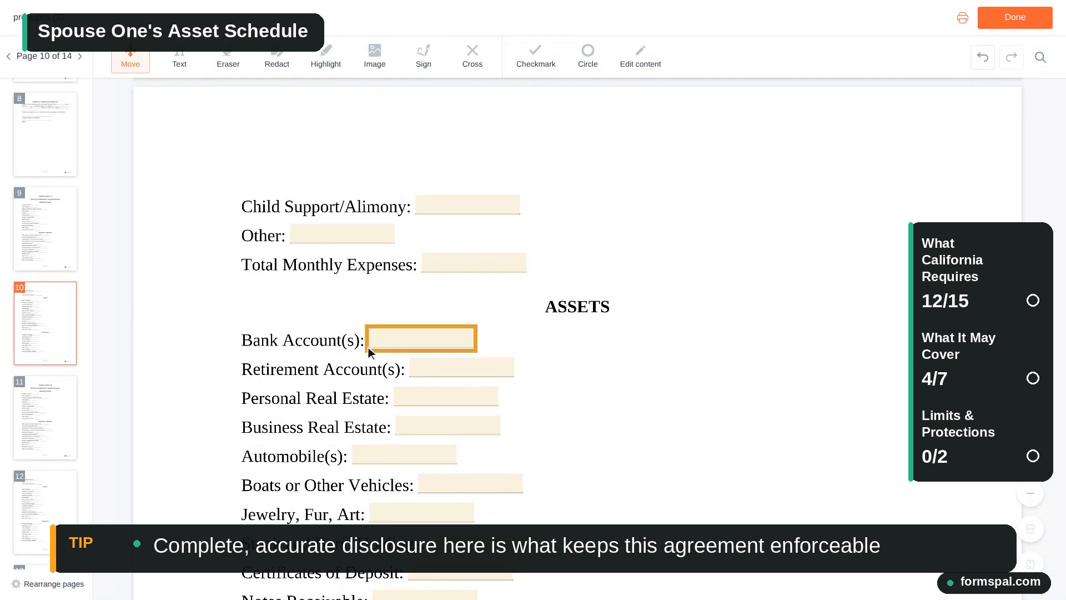
pyautogui.click(423, 339)
pyautogui.write('6,20')
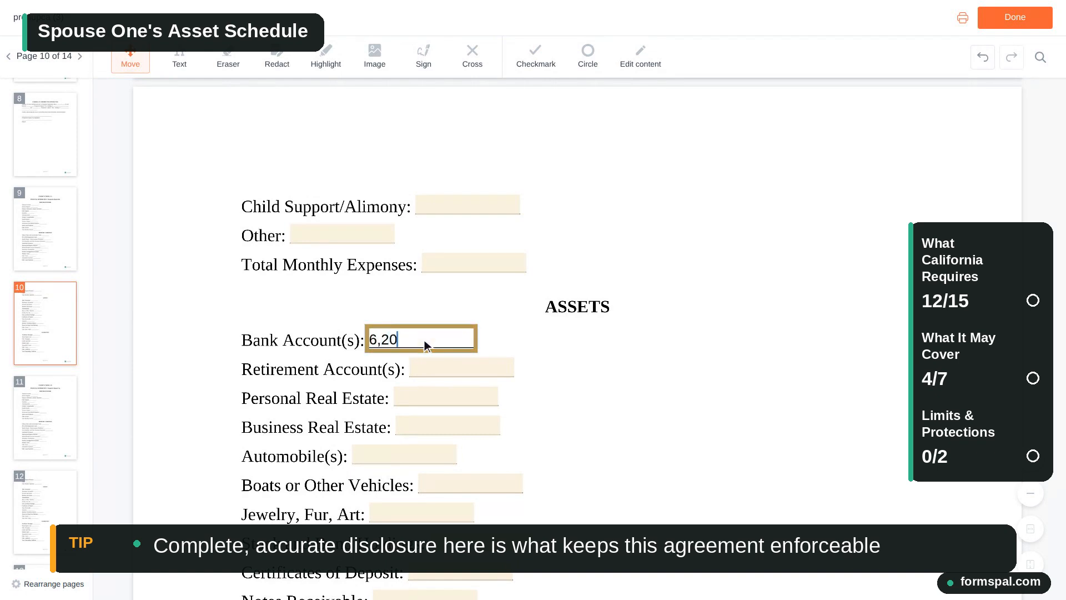
pyautogui.write('0')
pyautogui.scroll(-2, 426, 344)
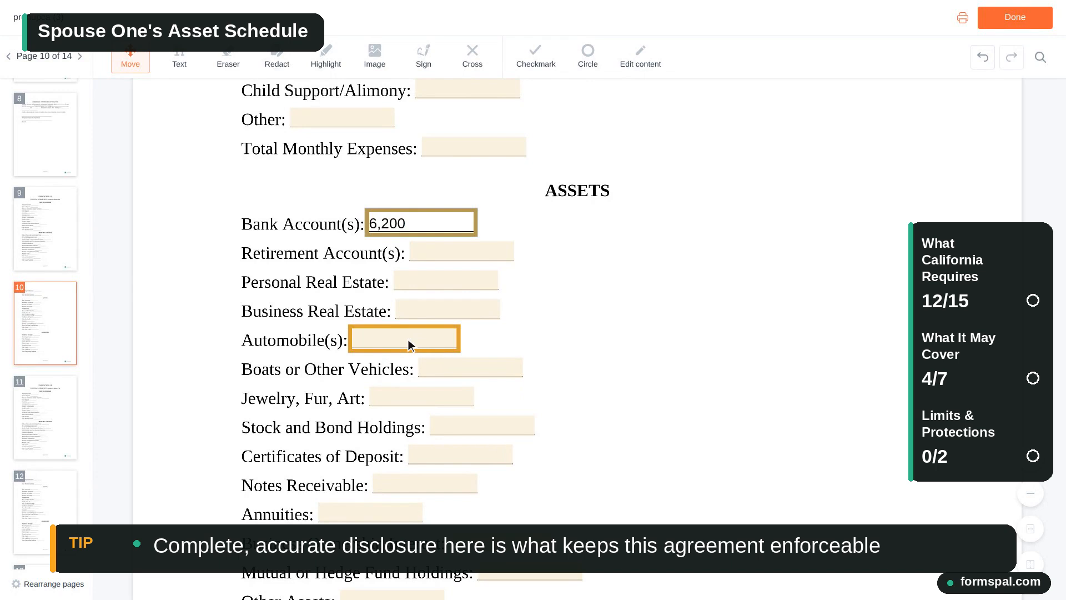
pyautogui.click(408, 340)
pyautogui.write('1')
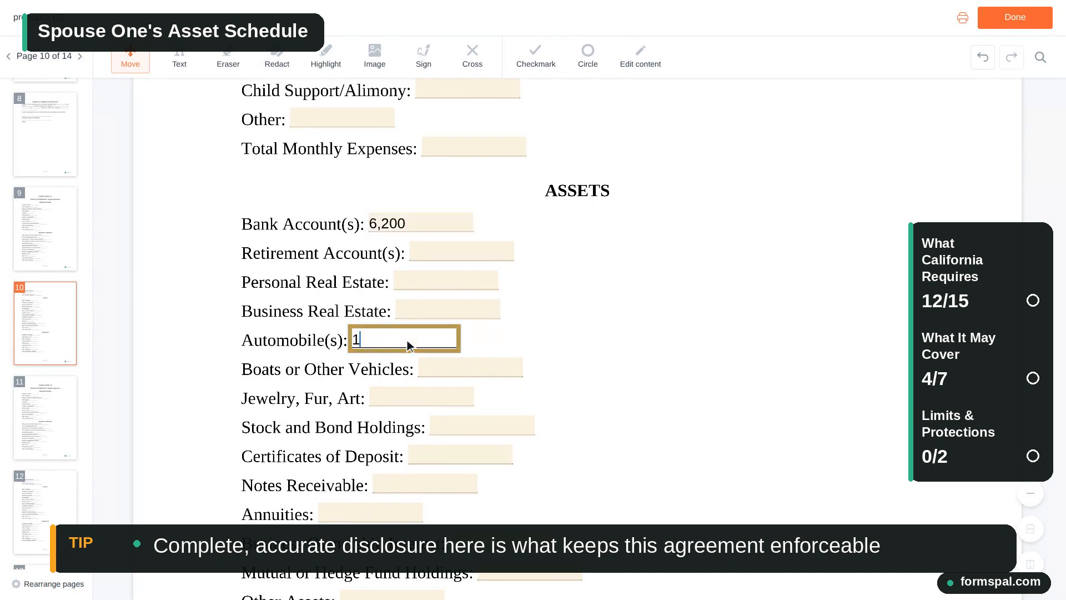
pyautogui.write('8')
pyautogui.write('00')
# Step: Enter the jewelry, fur and art value in Spouse One's asset schedule
pyautogui.scroll(-1, 408, 346)
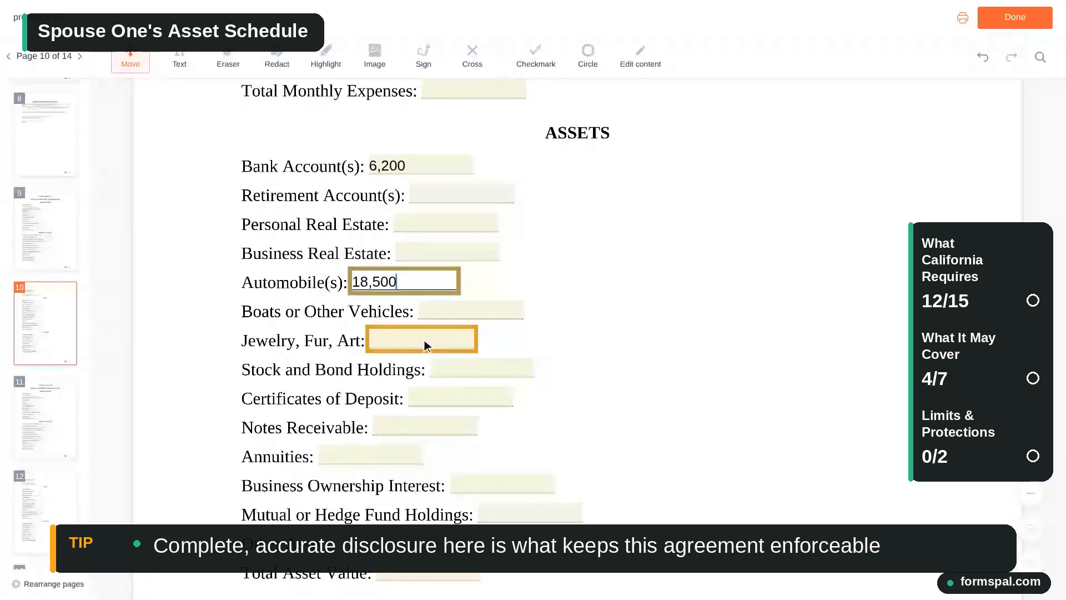
pyautogui.click(426, 344)
pyautogui.write('1,20')
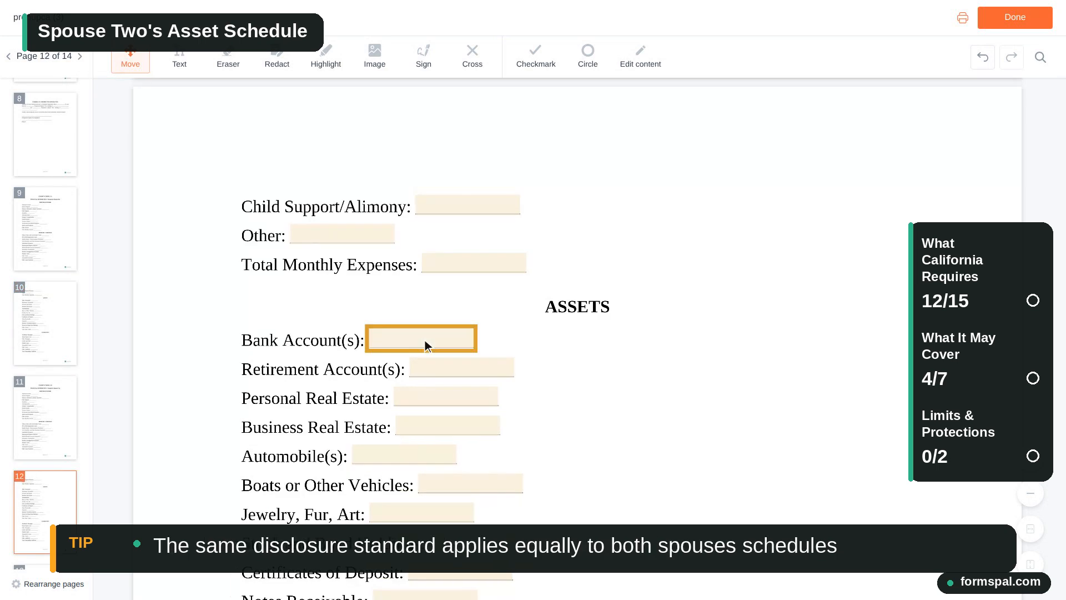
# Step: In Spouse Two's asset schedule on page 12, enter 9,400 for bank accounts and 24,000 for automobiles
pyautogui.click(424, 340)
pyautogui.write('9,400')
pyautogui.scroll(-2, 424, 339)
pyautogui.click(425, 340)
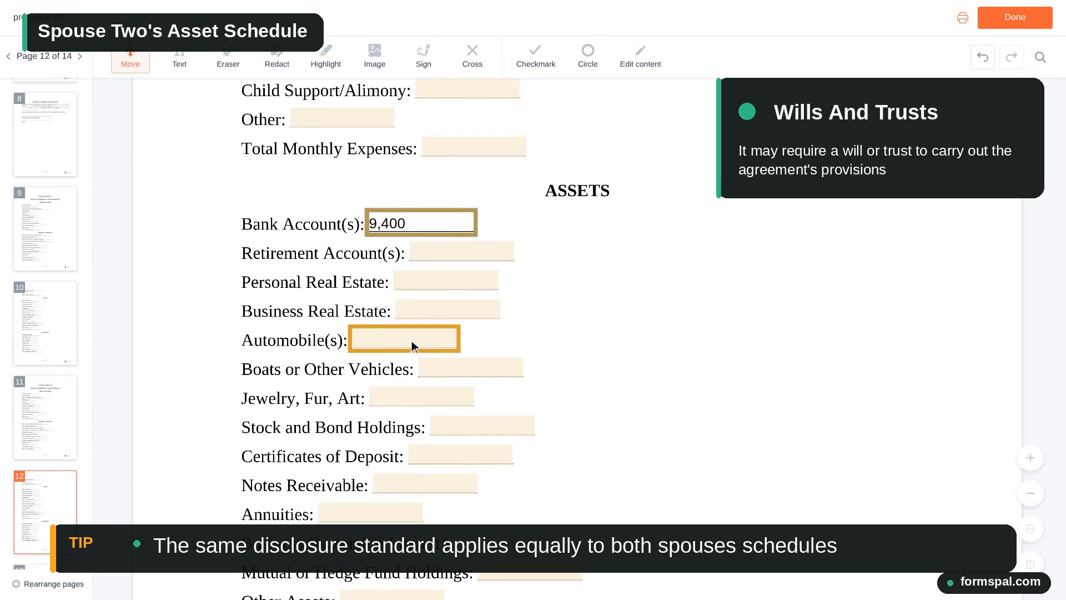
pyautogui.click(408, 340)
pyautogui.write('24,000')
# Step: Enter 2,500 for jewelry, fur and art in Spouse Two's asset schedule
pyautogui.scroll(-1, 407, 345)
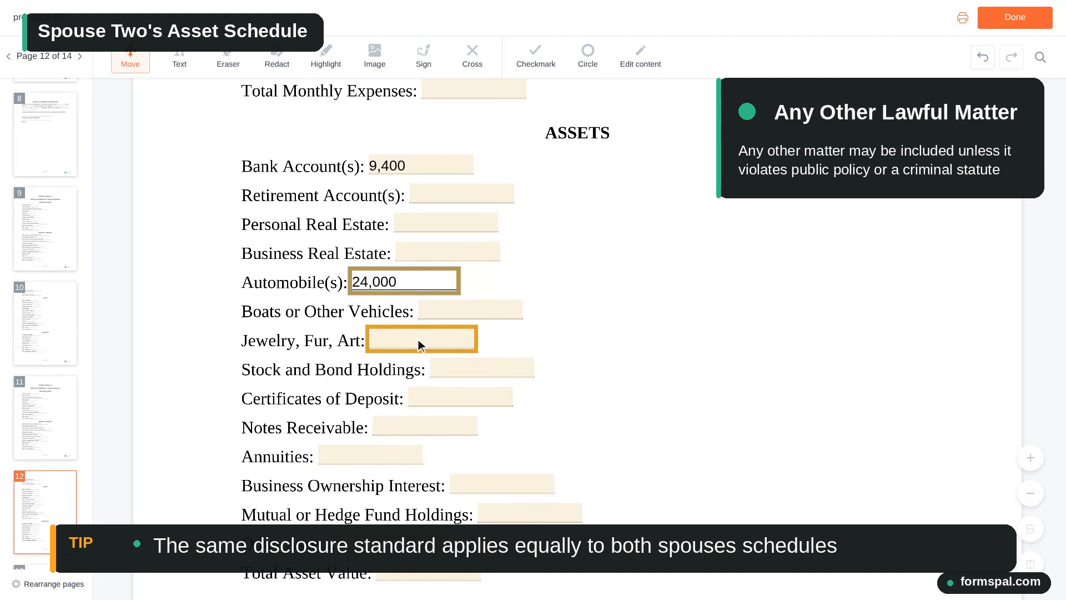
pyautogui.click(425, 342)
pyautogui.write('2,500')
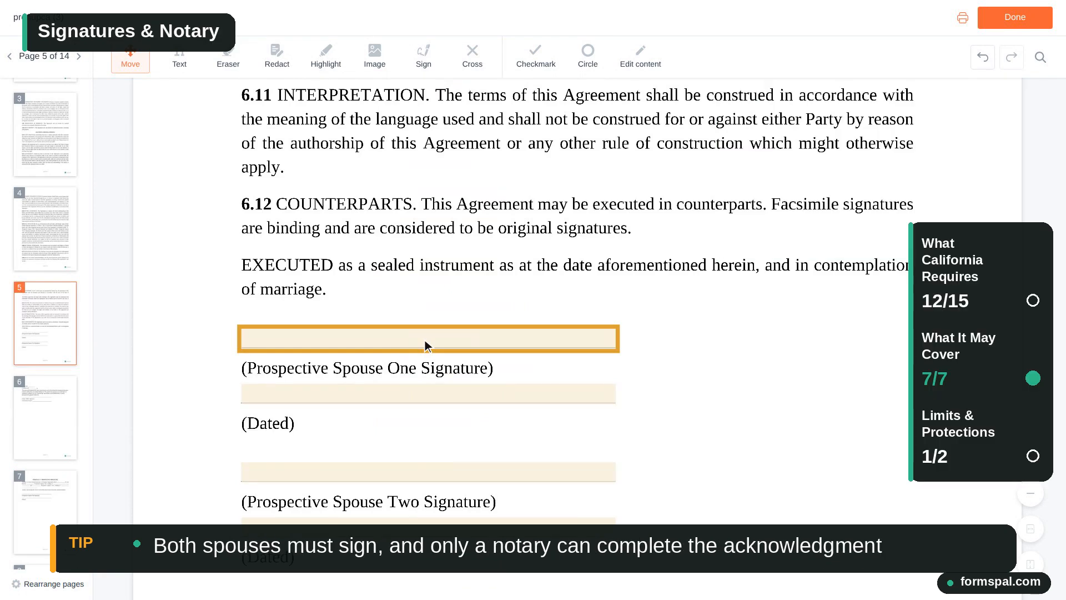
pyautogui.scroll(-3, 427, 345)
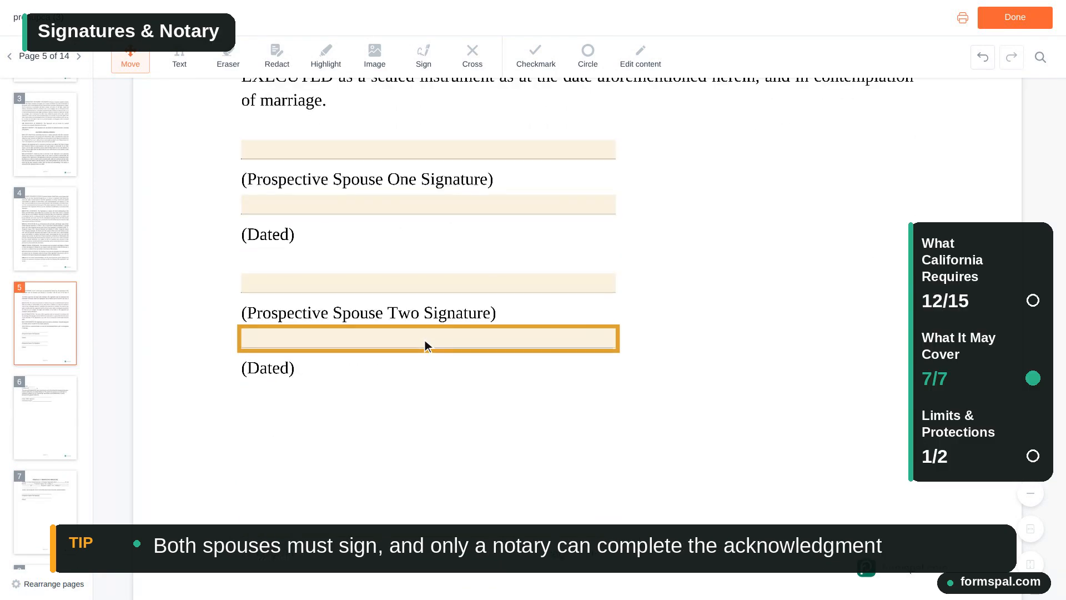